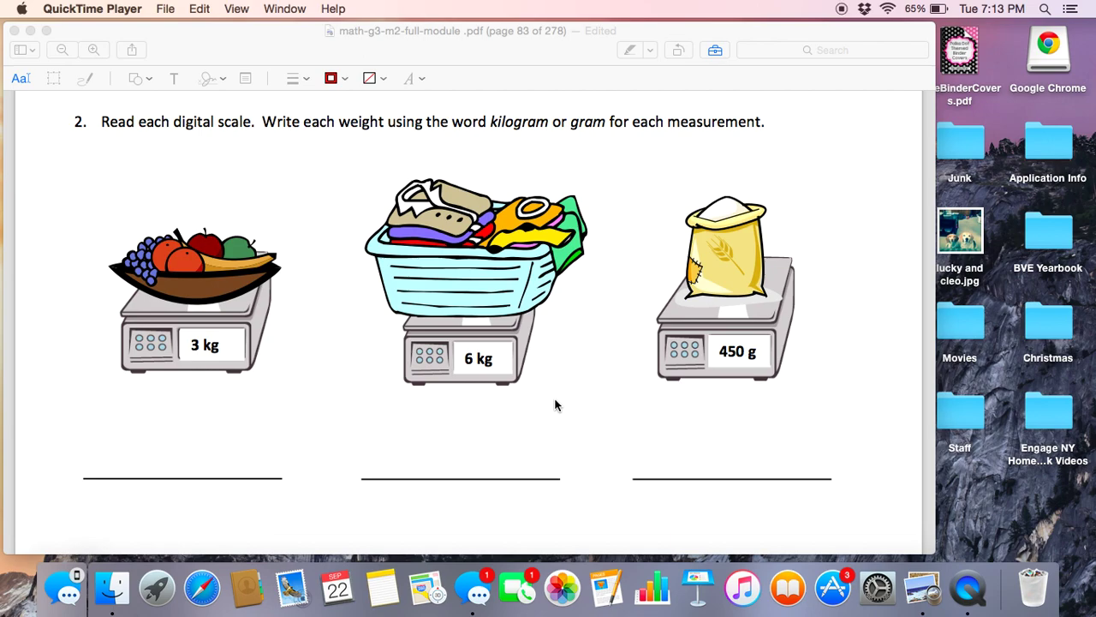
# - Activate the Preview window showing page 83 of the math module worksheet
pyautogui.click(555, 403)
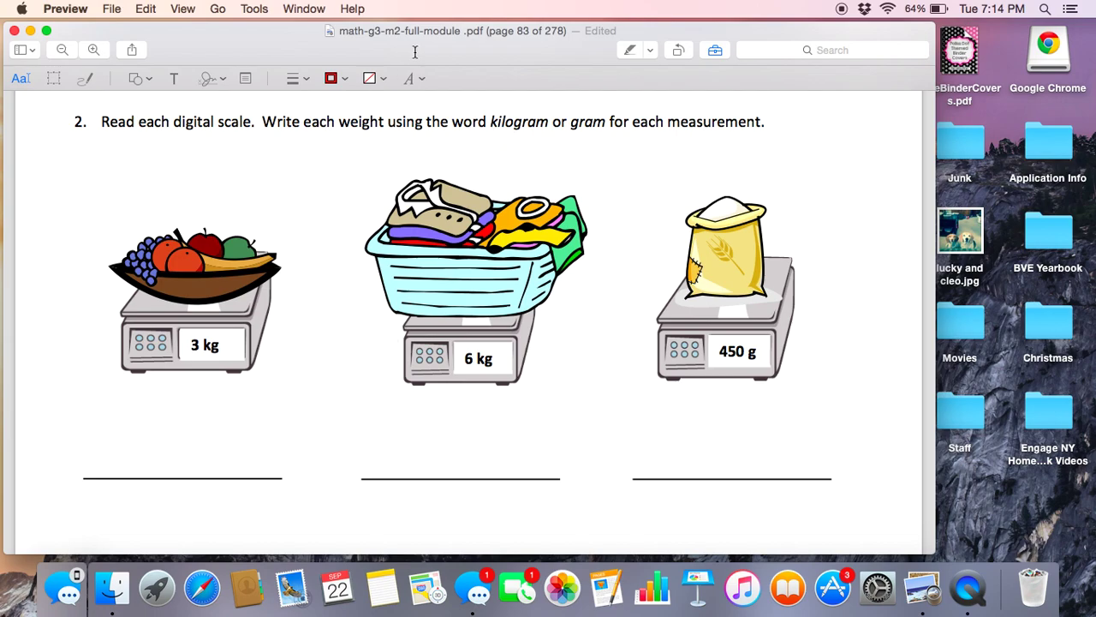
# - Add a text box reading '3 kilograms' on the first answer line under the 3 kg scale
pyautogui.click(172, 79)
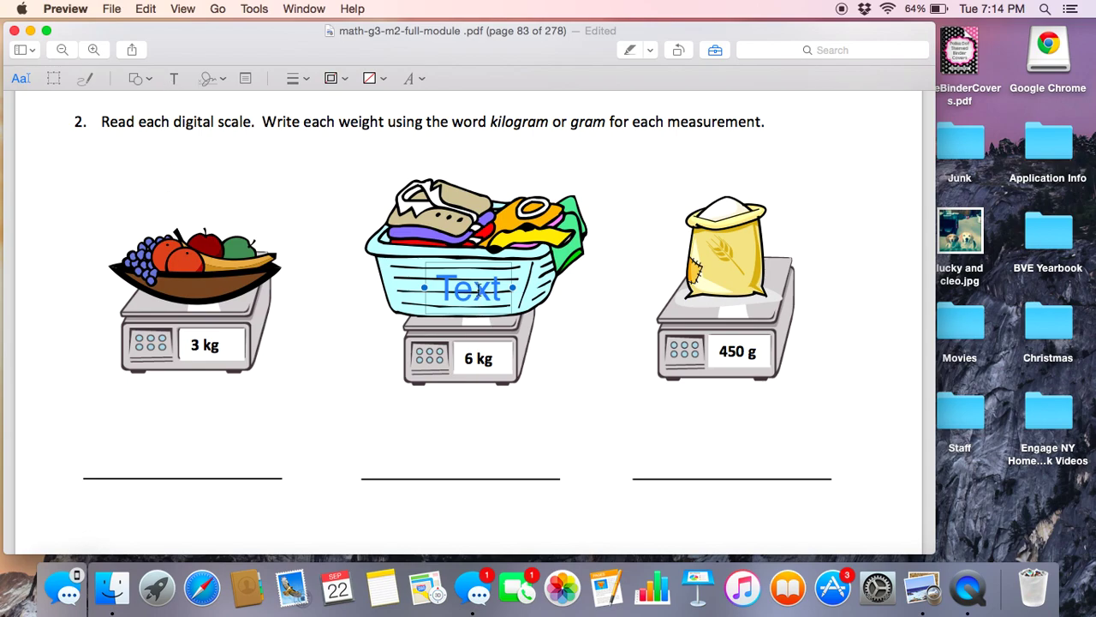
pyautogui.moveTo(478, 289); pyautogui.dragTo(132, 456)
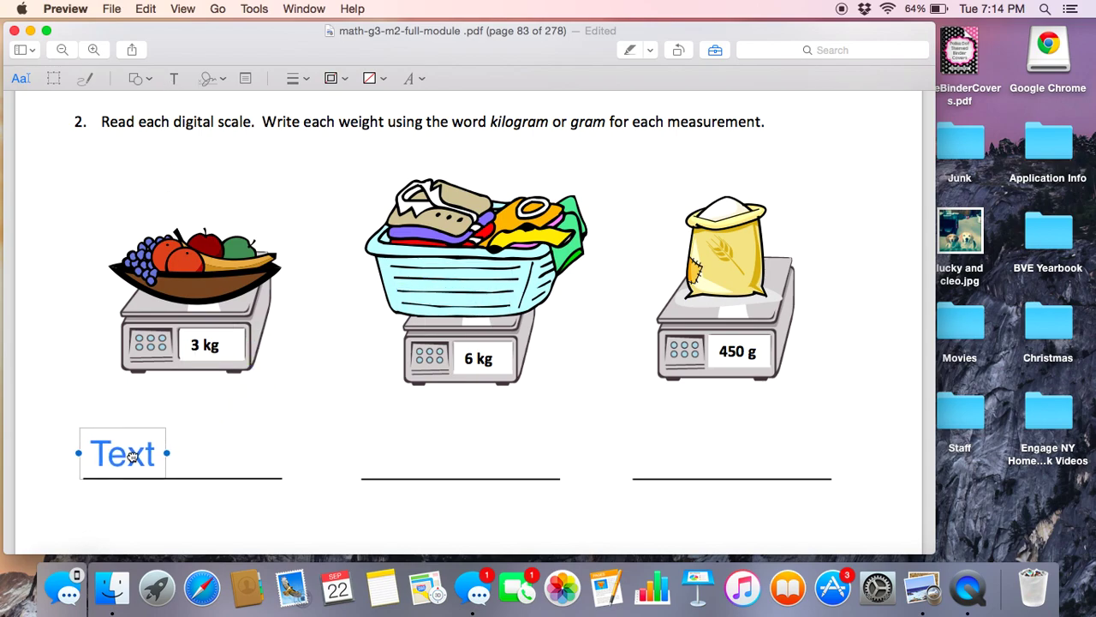
pyautogui.doubleClick(130, 454)
pyautogui.write('3 kilograms')
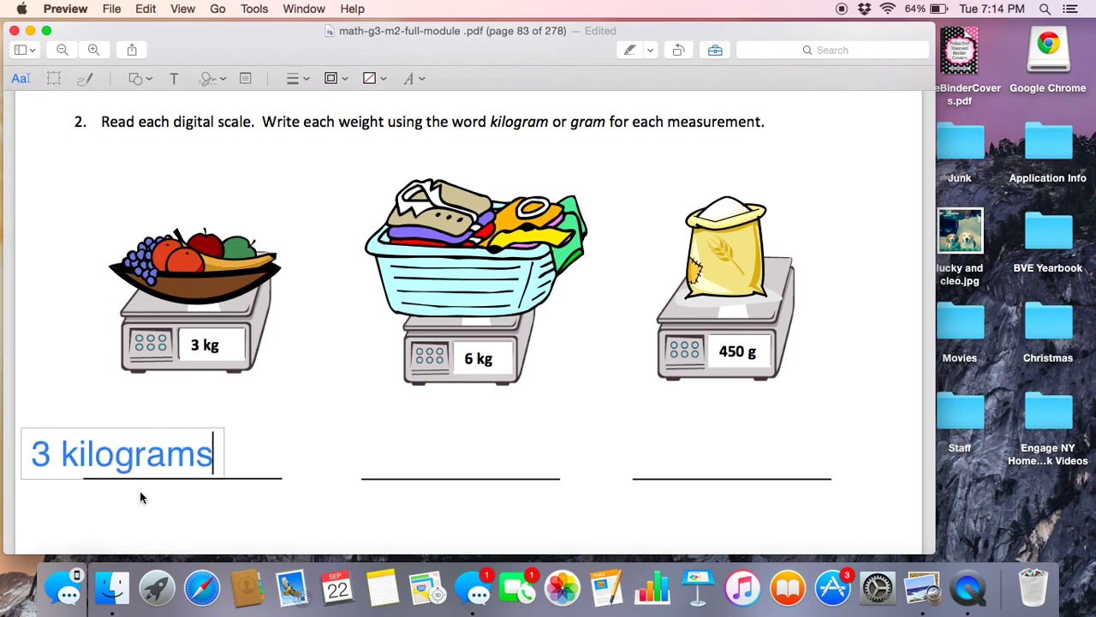
pyautogui.moveTo(52, 473); pyautogui.dragTo(111, 471)
pyautogui.click(367, 492)
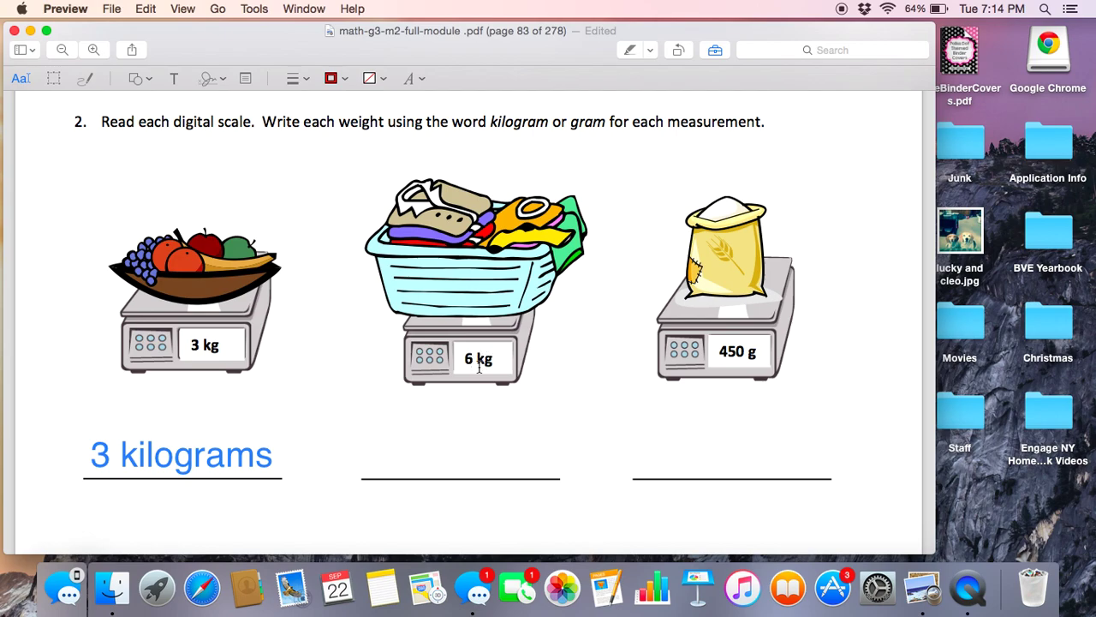
# - Add a '6 kilograms' text box centered on the middle answer line under the laundry basket
pyautogui.click(175, 77)
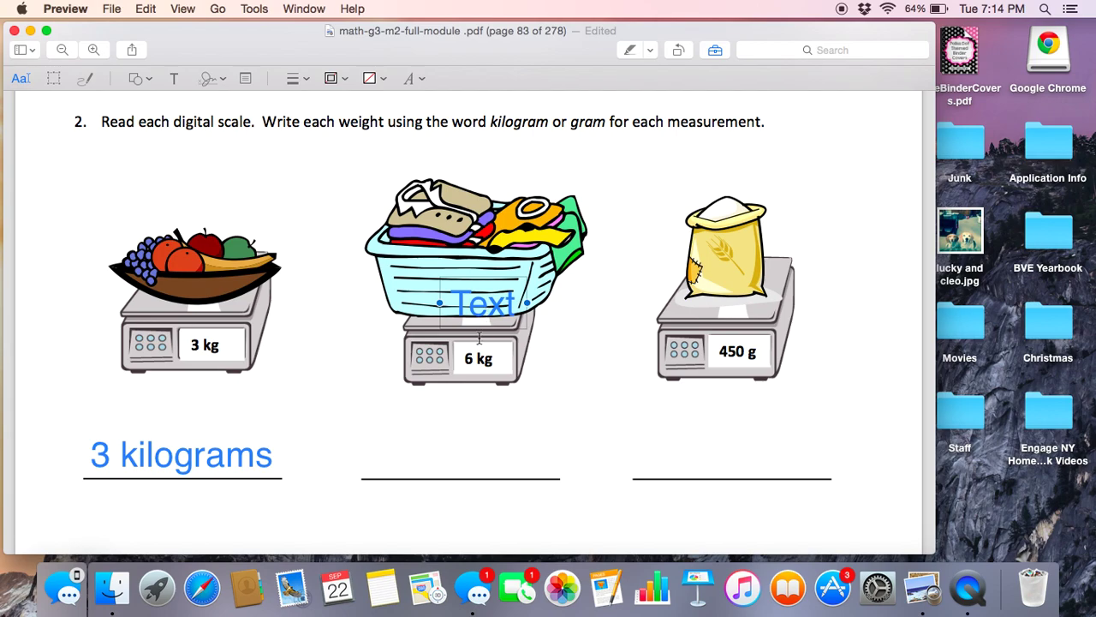
pyautogui.moveTo(476, 325); pyautogui.dragTo(396, 475)
pyautogui.doubleClick(393, 471)
pyautogui.press('BackSpace')
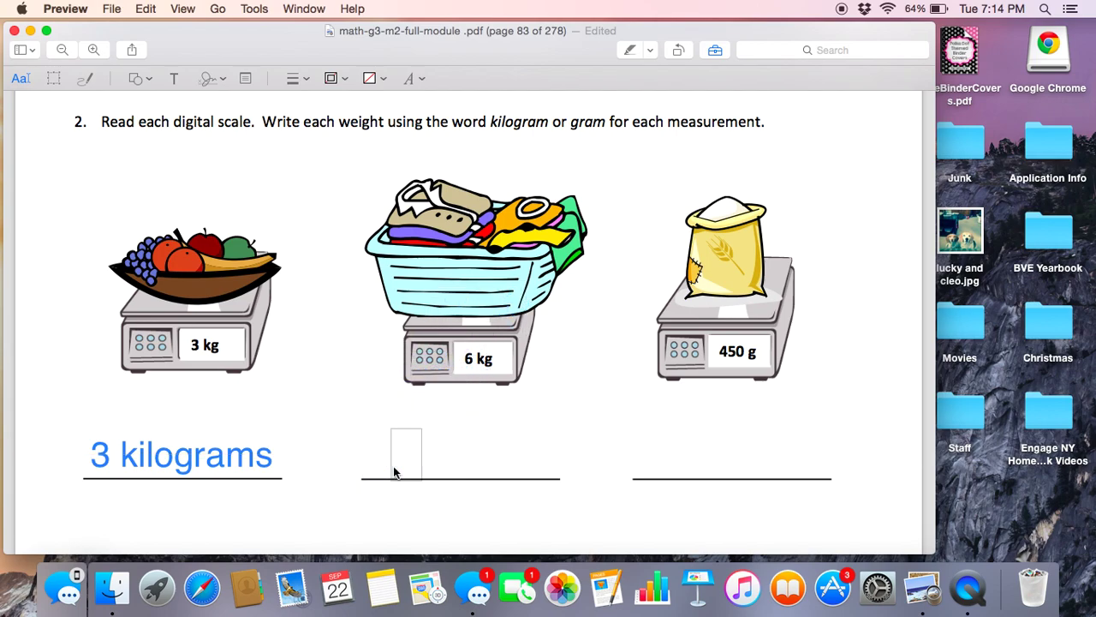
pyautogui.write('6 kilog')
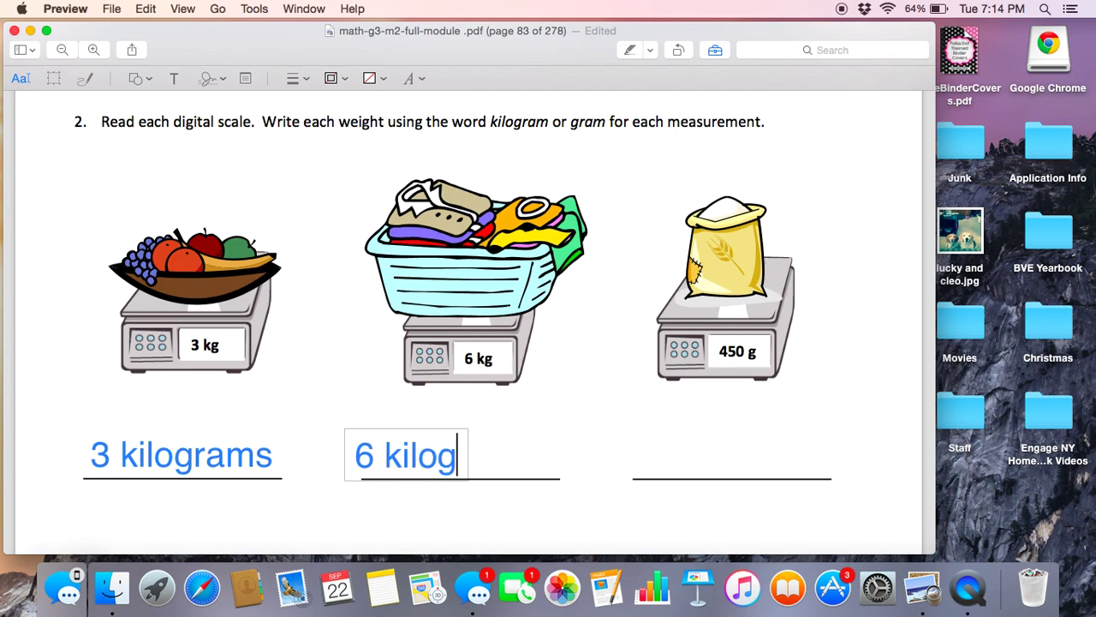
pyautogui.write('rams')
pyautogui.press('Escape')
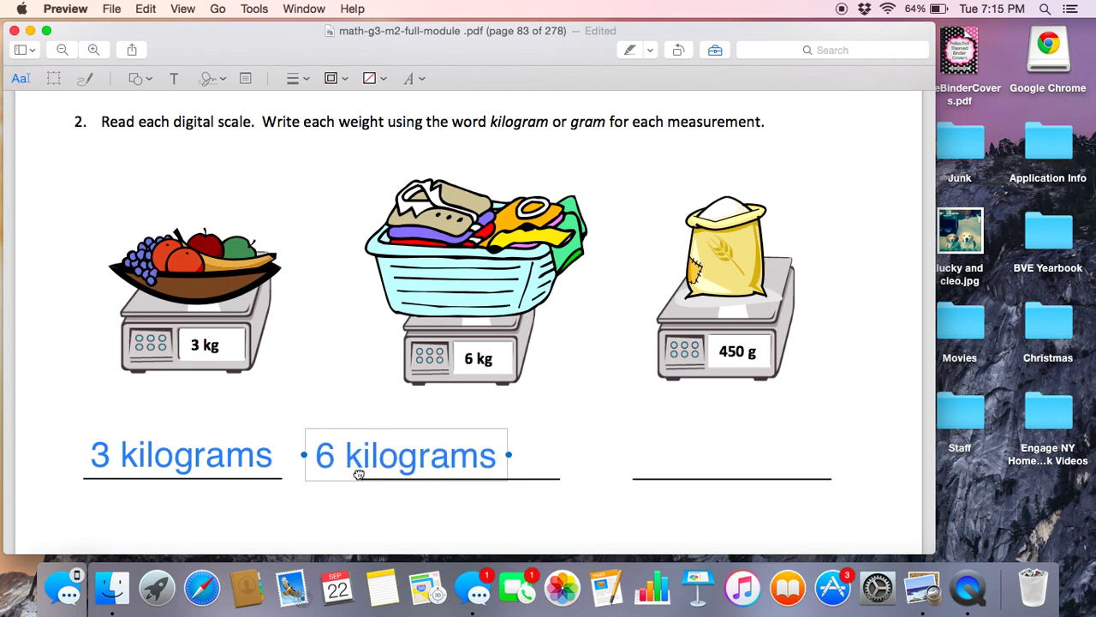
pyautogui.moveTo(359, 473); pyautogui.dragTo(412, 473)
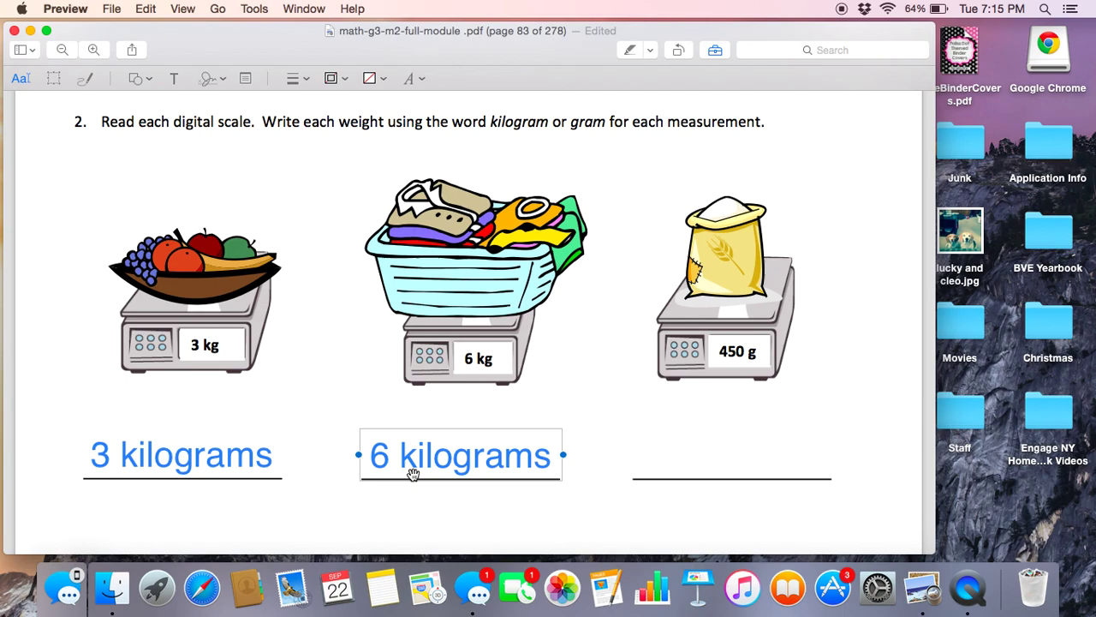
pyautogui.click(597, 477)
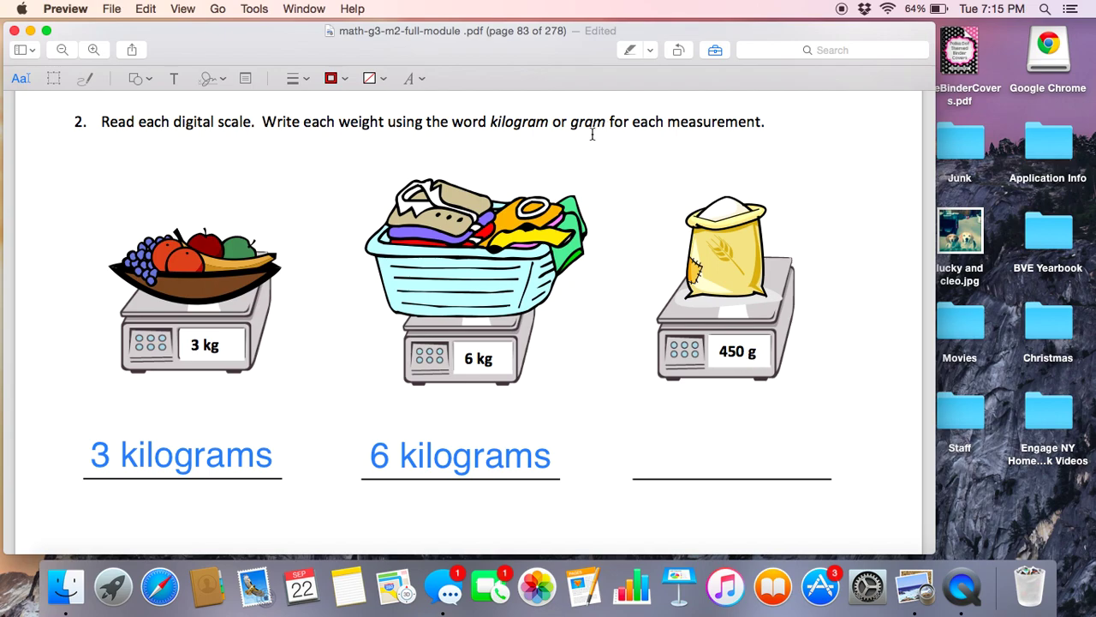
# - Add a '450 grams' text box on the third answer line under the flour sack
pyautogui.click(173, 81)
pyautogui.moveTo(492, 315); pyautogui.dragTo(677, 455)
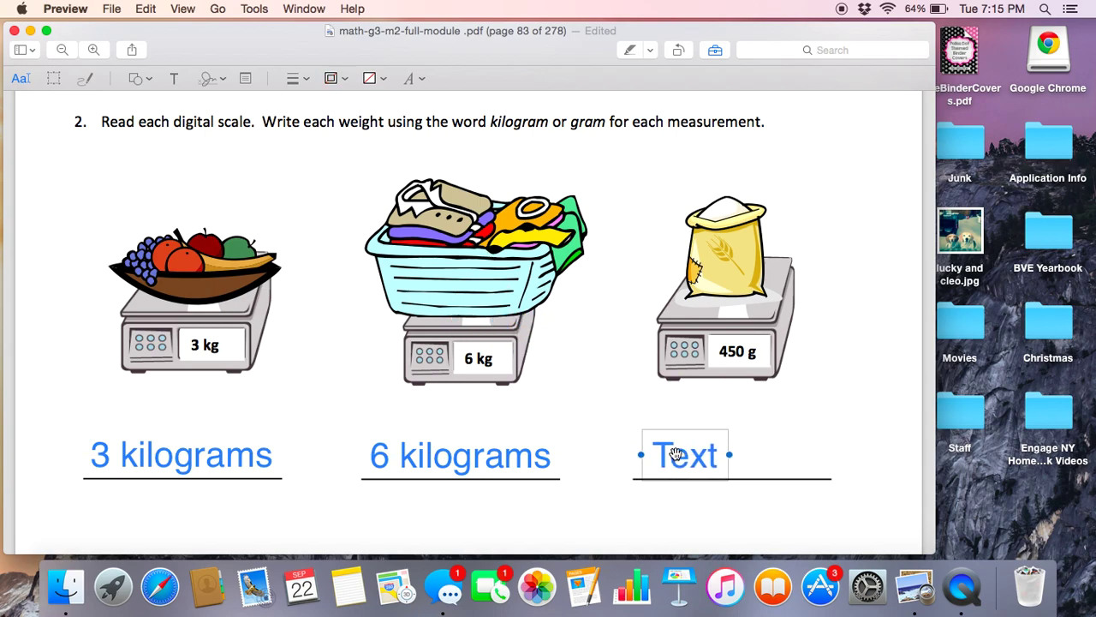
pyautogui.write('450 gr')
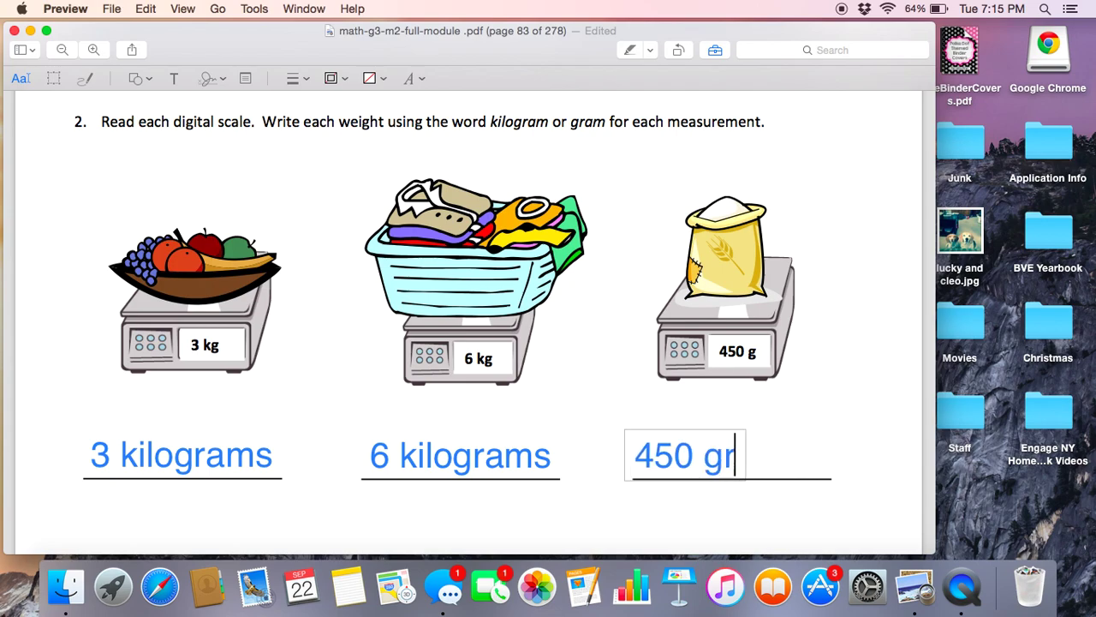
pyautogui.write('ams')
pyautogui.moveTo(660, 464); pyautogui.dragTo(799, 456)
pyautogui.click(853, 481)
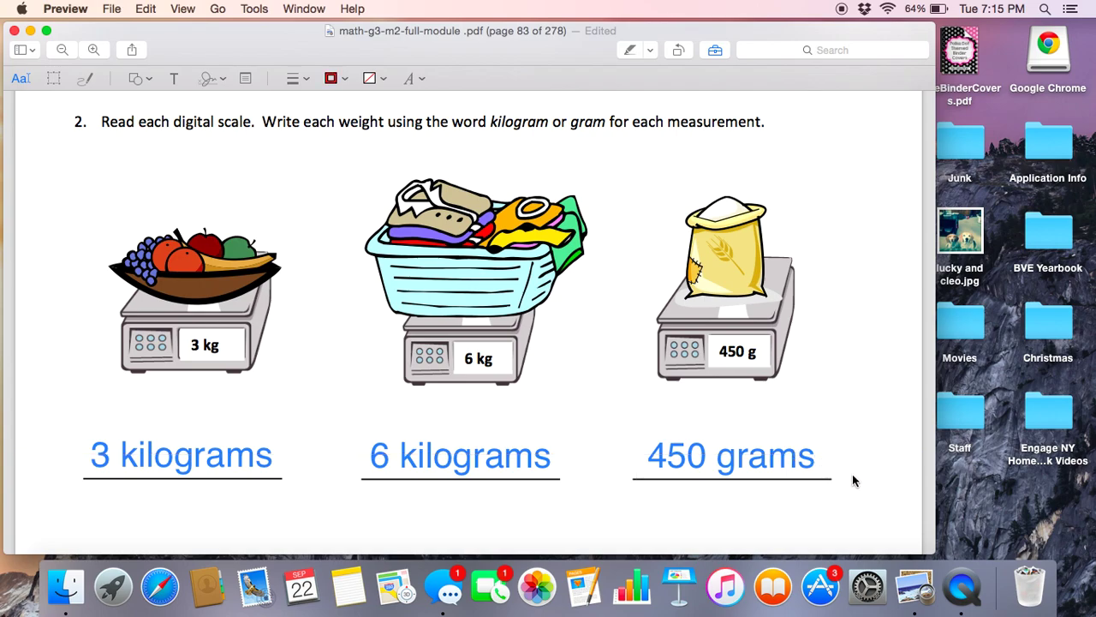
# - Add a '907 grams' text box centered on the first answer line under the flower bowl
pyautogui.scroll(-5, 853, 471)
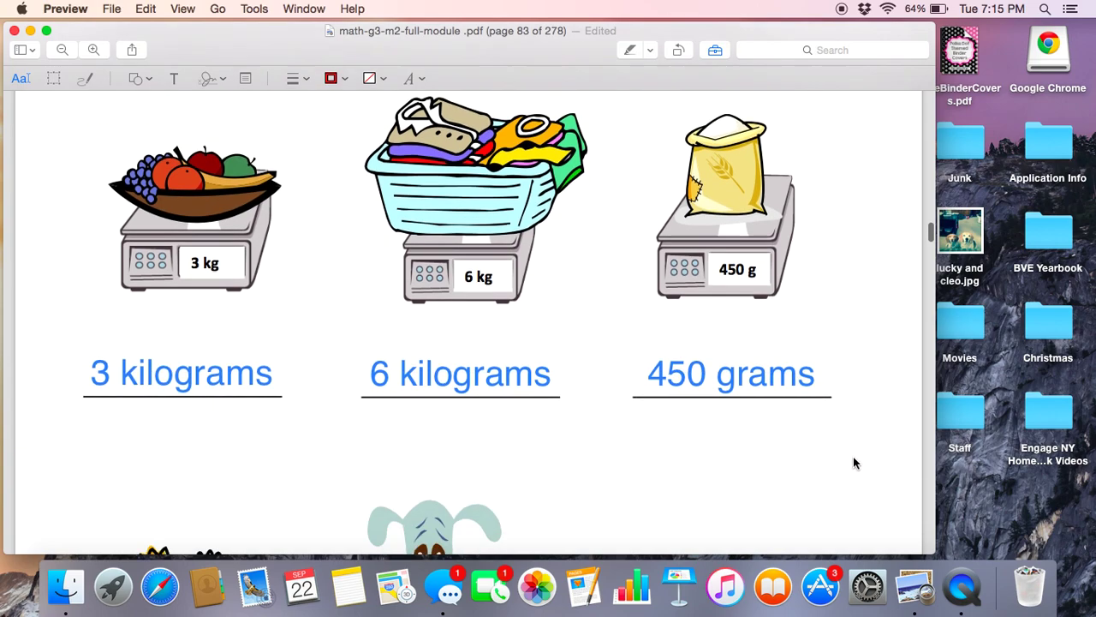
pyautogui.scroll(-4, 853, 463)
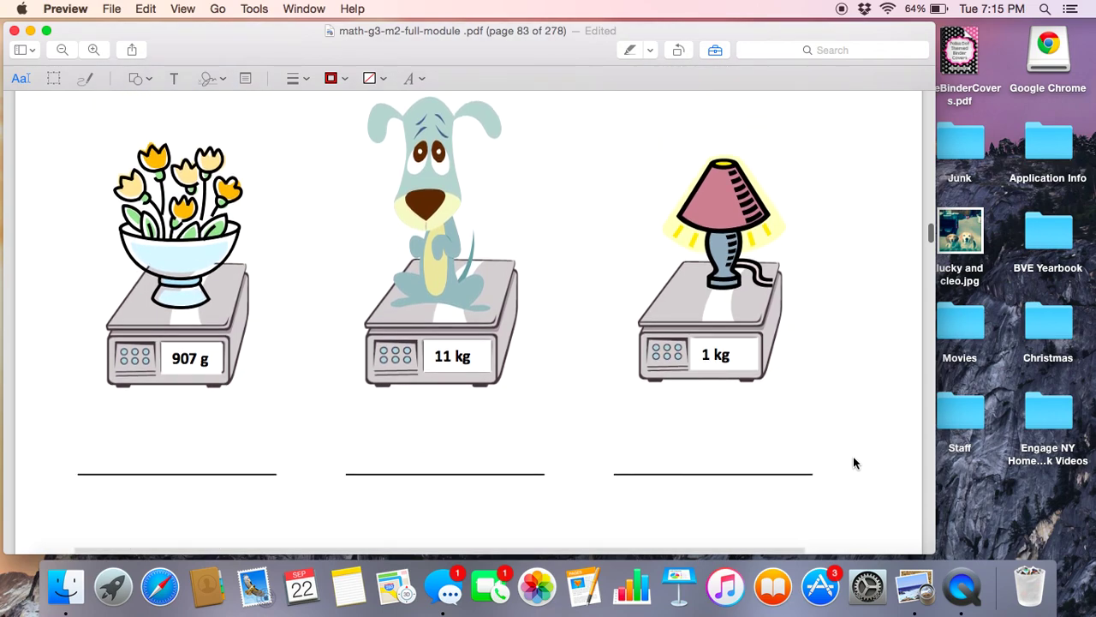
pyautogui.scroll(1, 853, 463)
pyautogui.scroll(1, 853, 462)
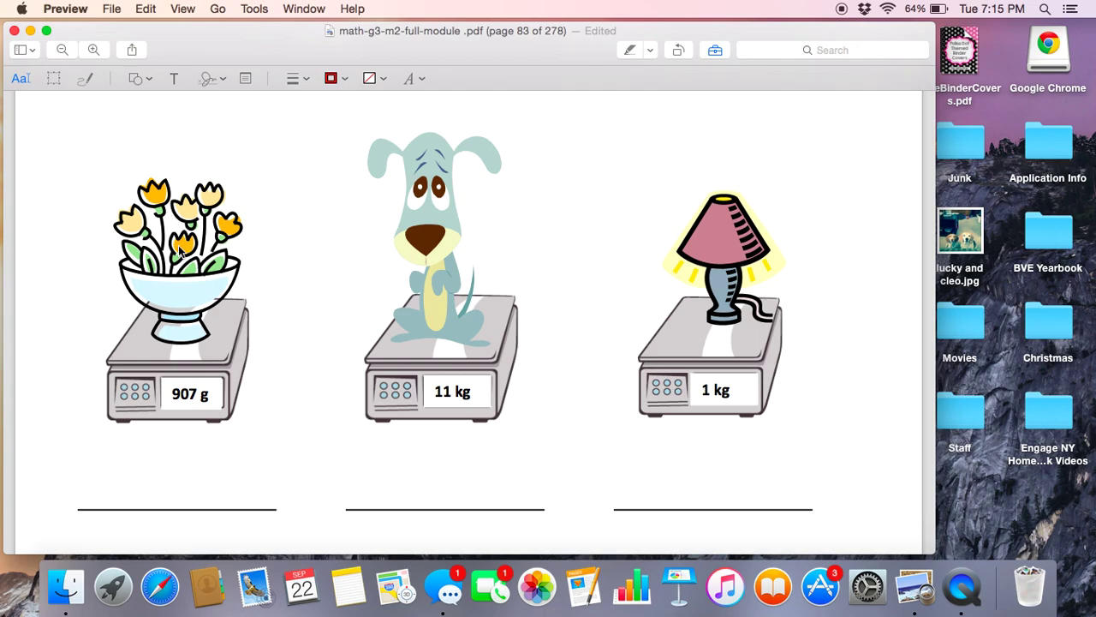
pyautogui.scroll(3, 670, 208)
pyautogui.scroll(3, 671, 209)
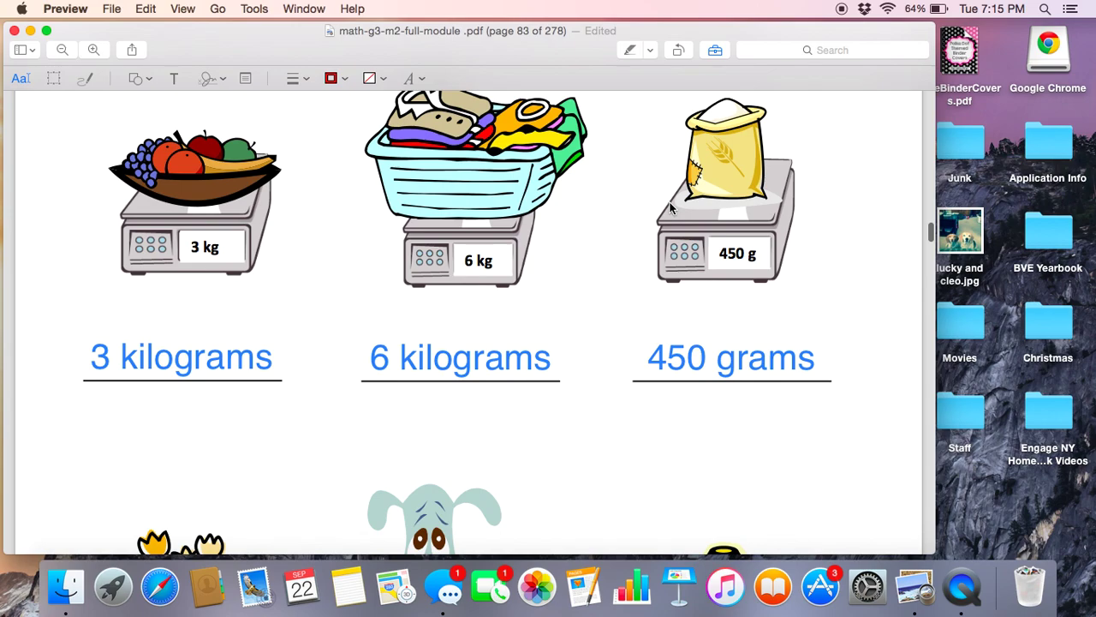
pyautogui.scroll(-8, 670, 208)
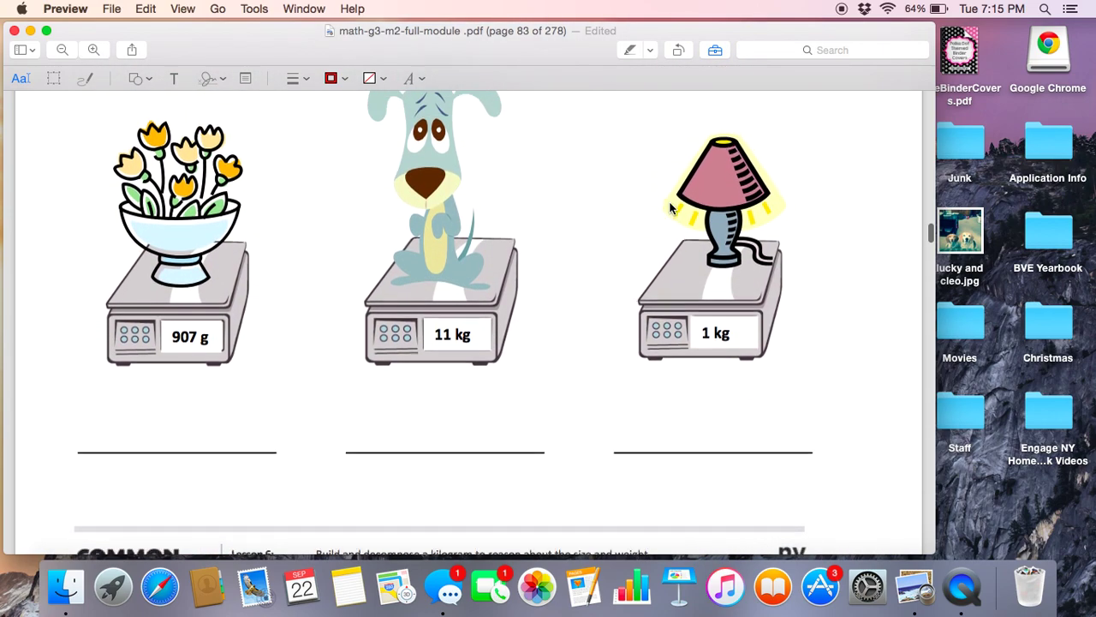
pyautogui.scroll(1, 670, 208)
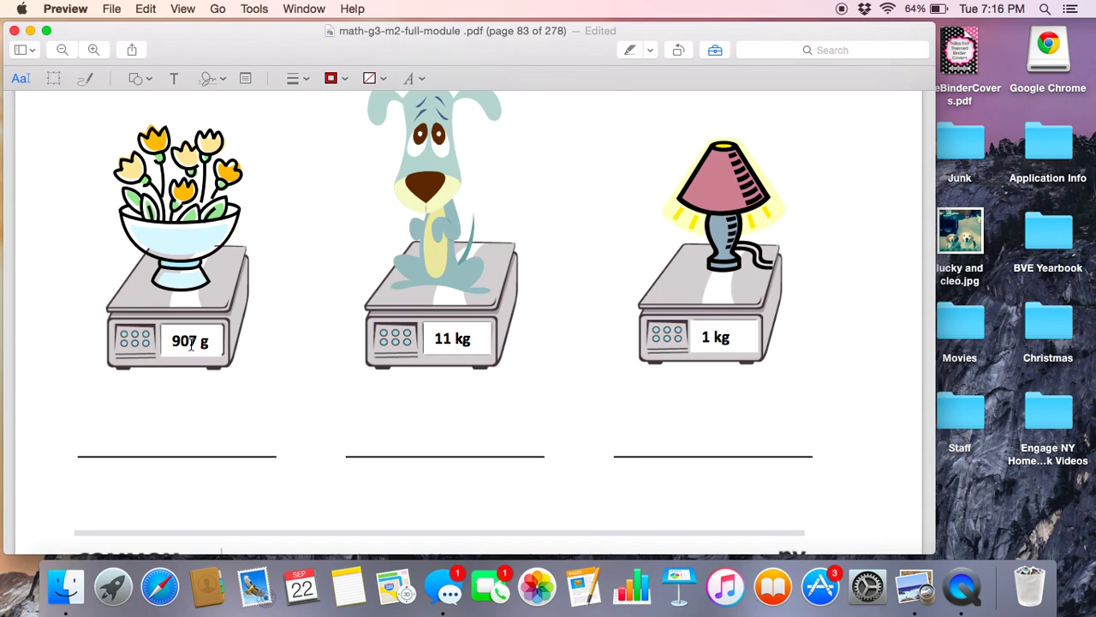
pyautogui.click(173, 78)
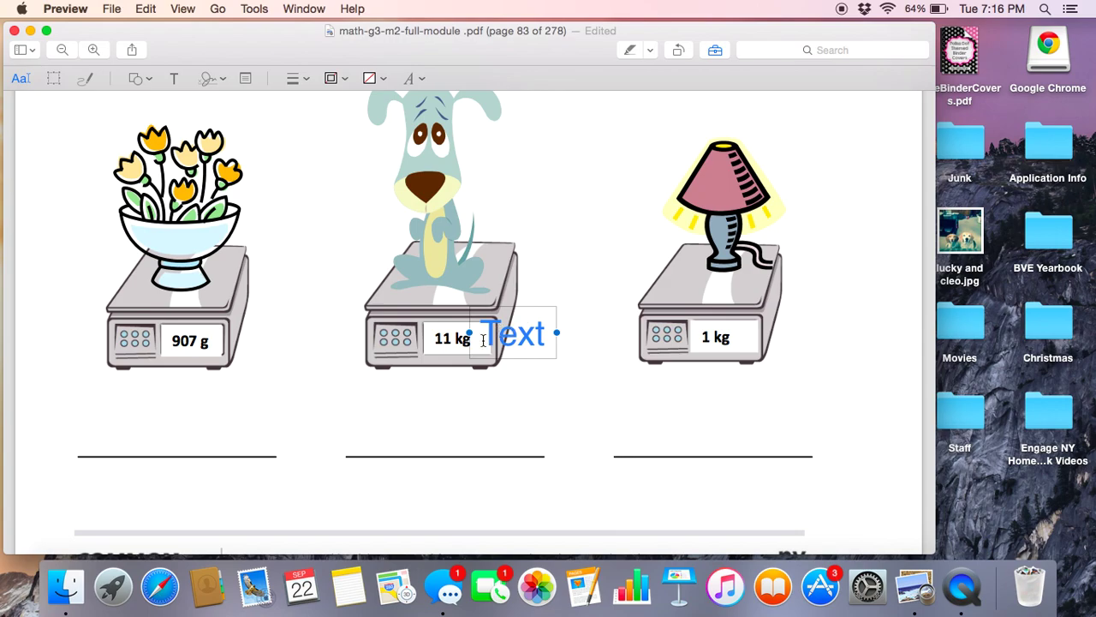
pyautogui.moveTo(483, 340); pyautogui.dragTo(88, 440)
pyautogui.write('9')
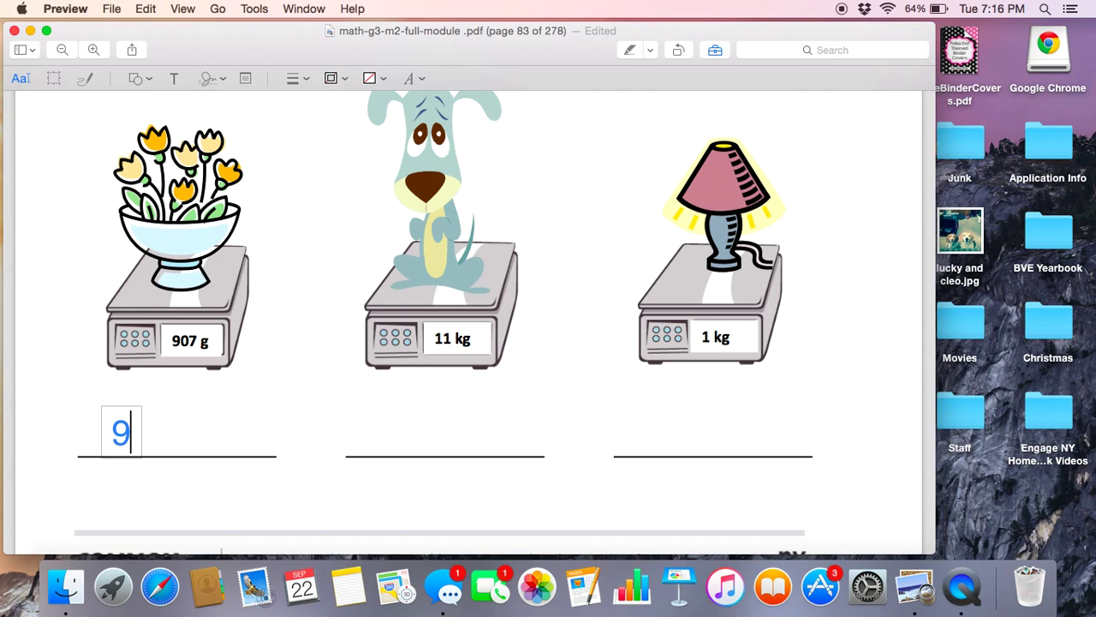
pyautogui.write('07 grams')
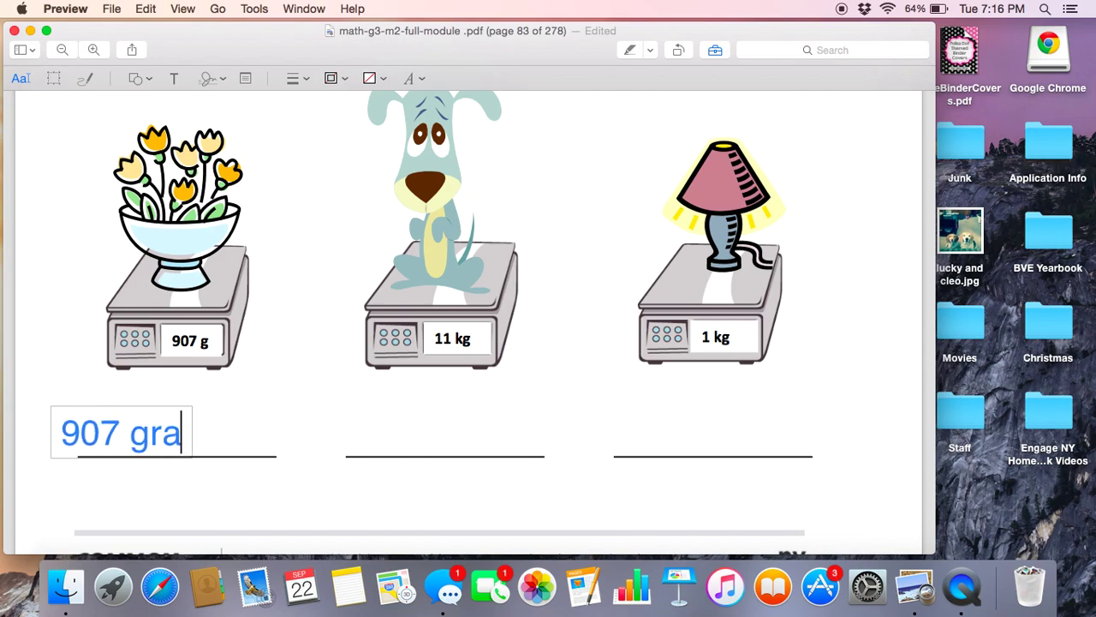
pyautogui.click(51, 457)
pyautogui.moveTo(51, 458); pyautogui.dragTo(105, 453)
pyautogui.click(296, 477)
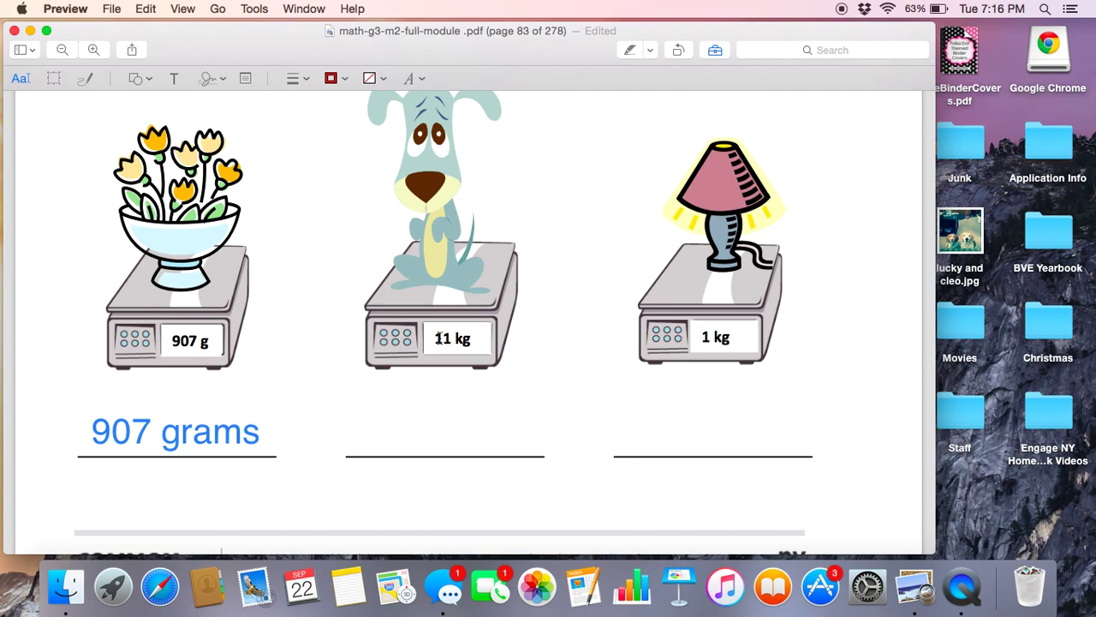
# - Add an '11 kilograms' text box aligned on the middle answer line under the dog
pyautogui.scroll(3, 561, 289)
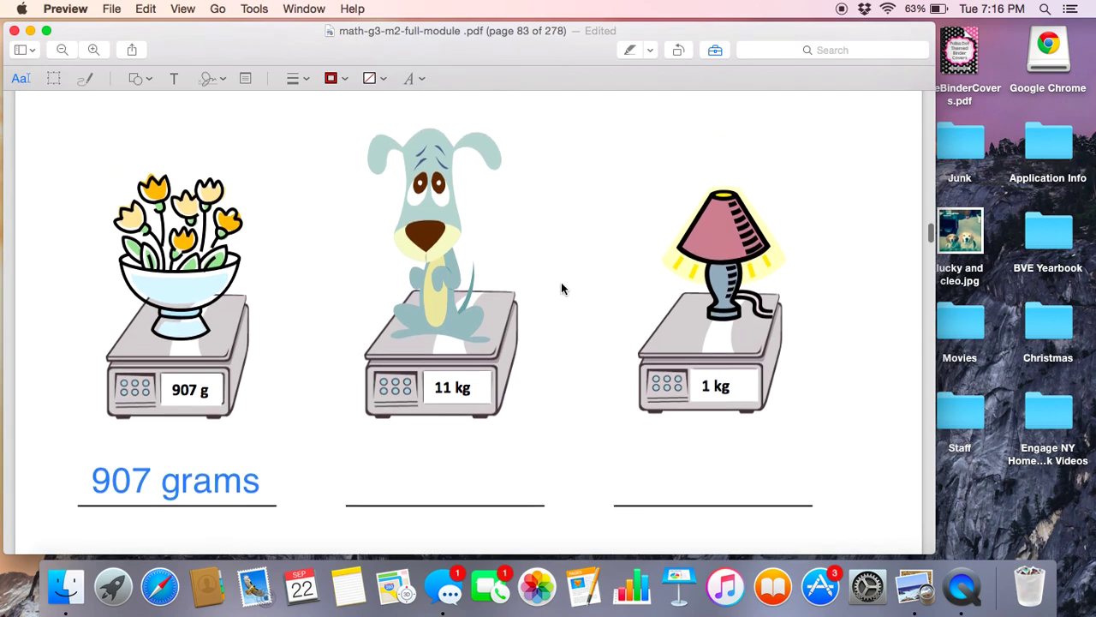
pyautogui.scroll(7, 561, 288)
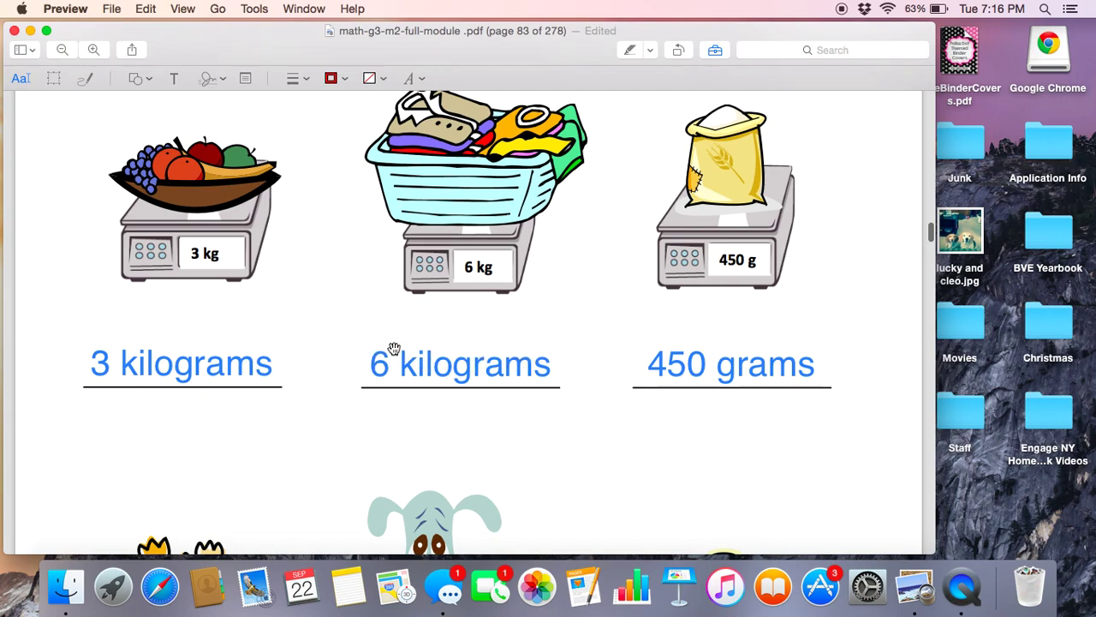
pyautogui.scroll(-5, 568, 416)
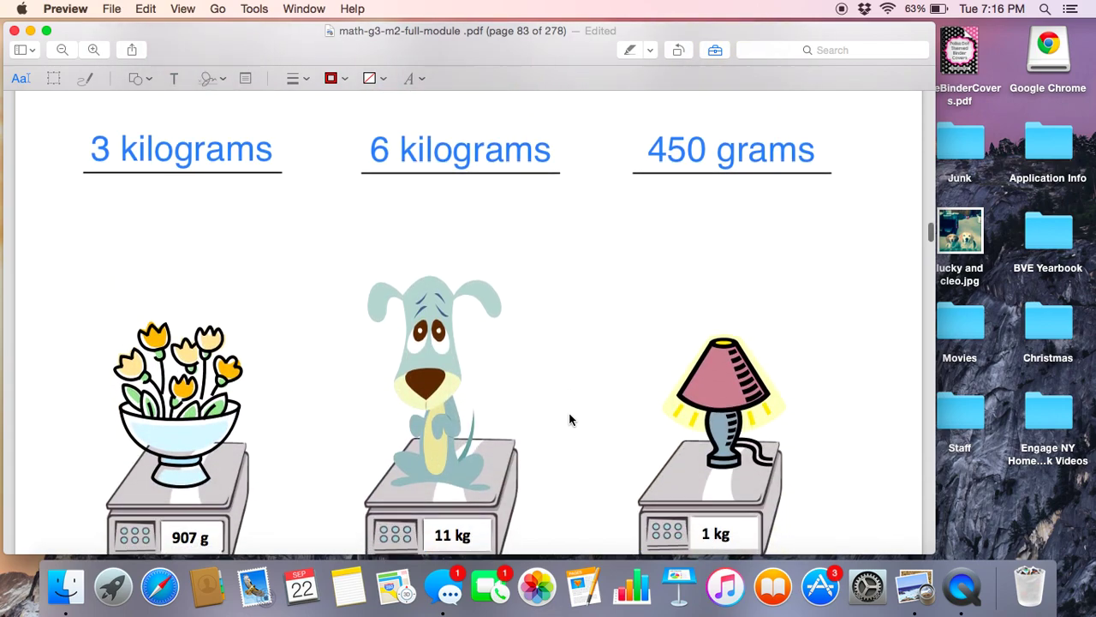
pyautogui.scroll(-1, 568, 420)
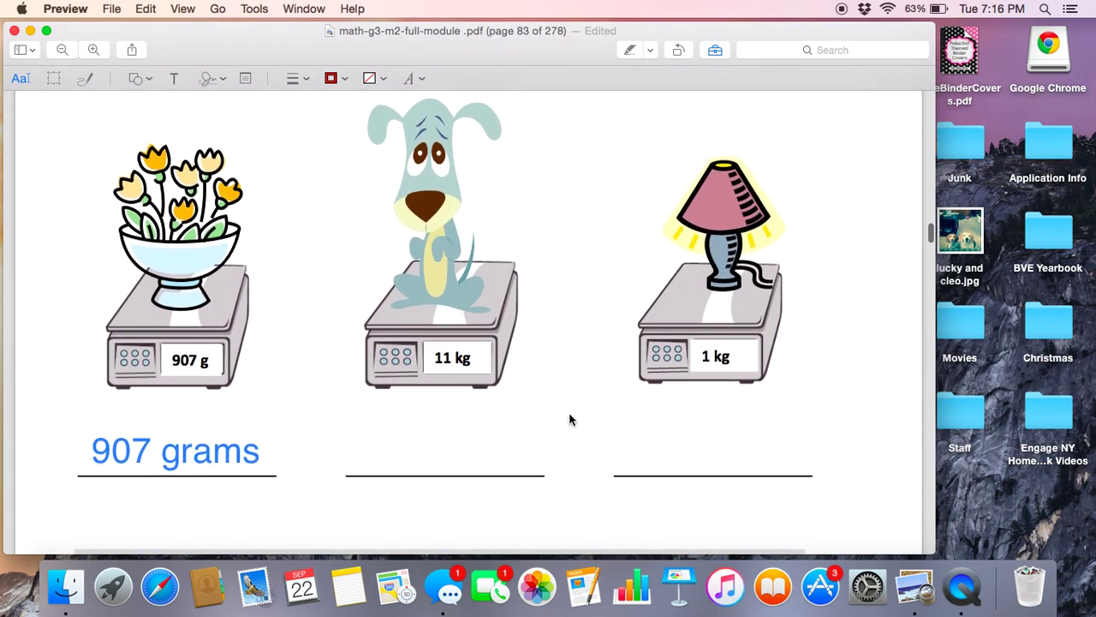
pyautogui.click(174, 78)
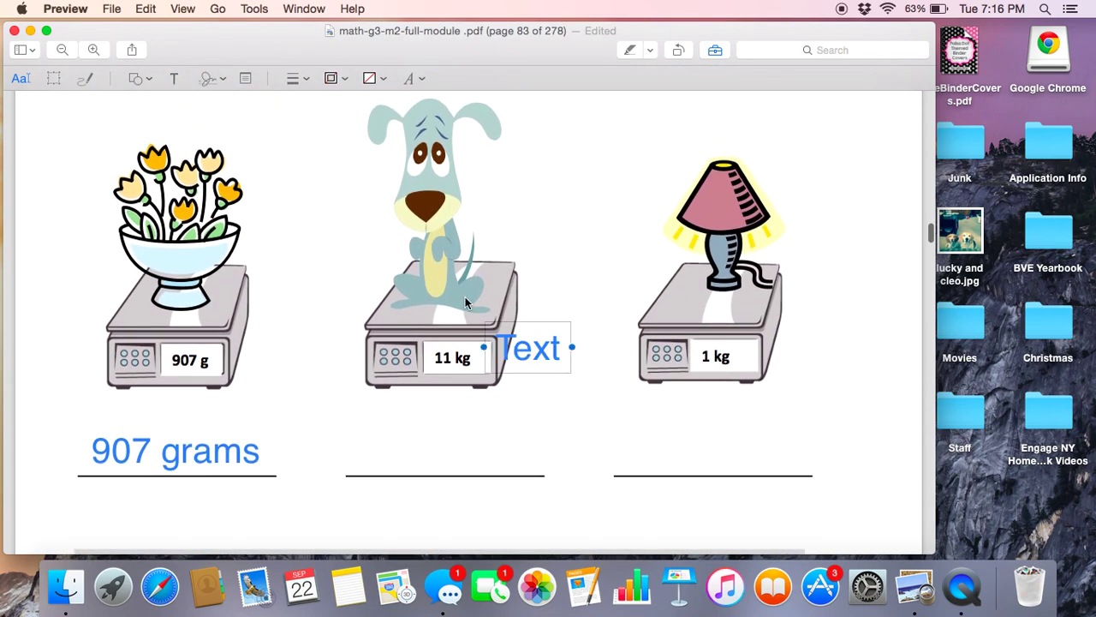
pyautogui.moveTo(494, 348); pyautogui.dragTo(356, 453)
pyautogui.write('11')
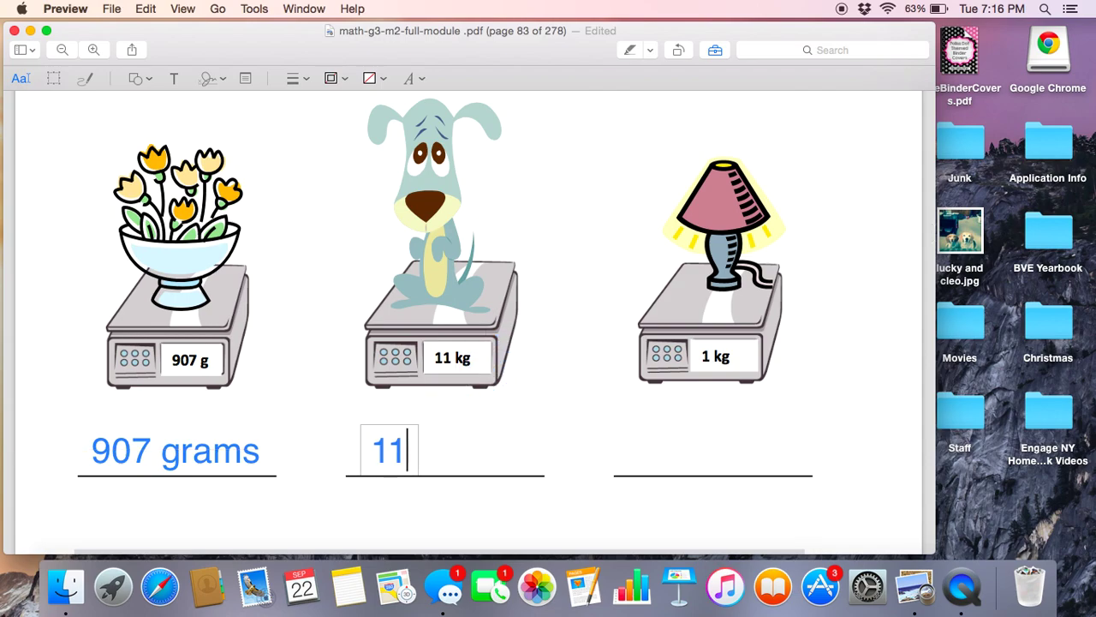
pyautogui.write(' kilogram')
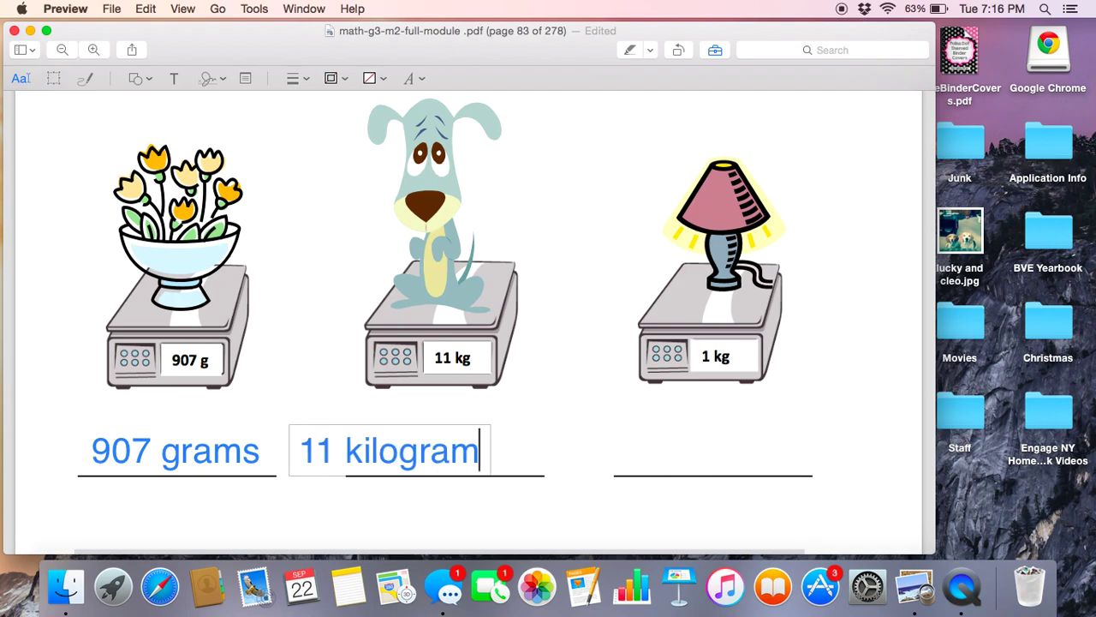
pyautogui.write('s')
pyautogui.moveTo(358, 459); pyautogui.dragTo(370, 457)
pyautogui.click(664, 444)
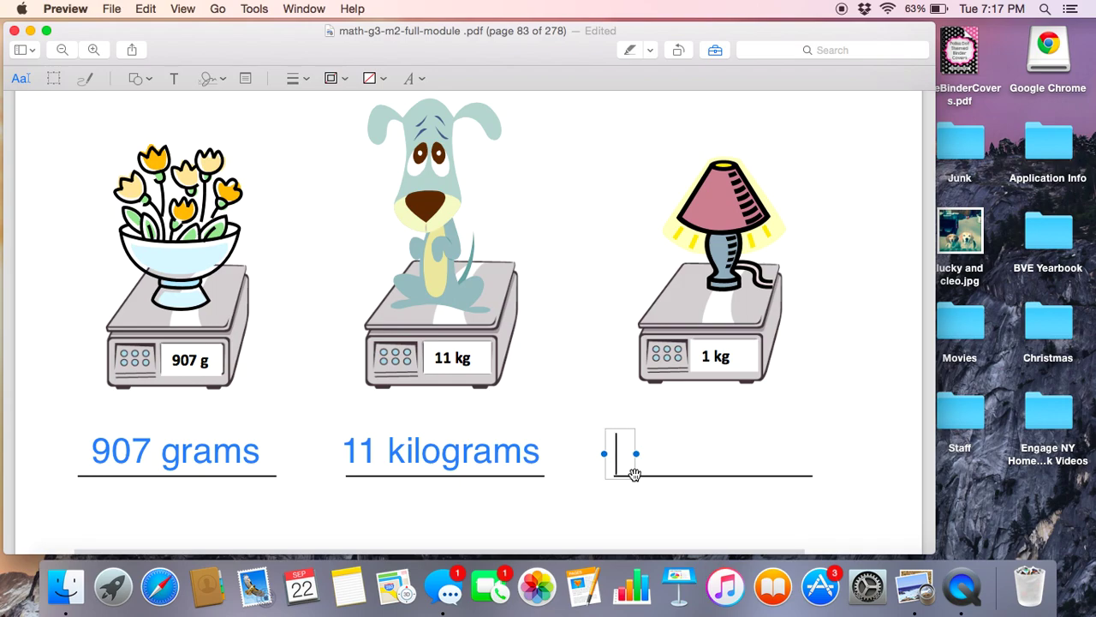
# - Enter '1 kilogram' in the lamp's answer-line text box and position it on the line
pyautogui.write('1')
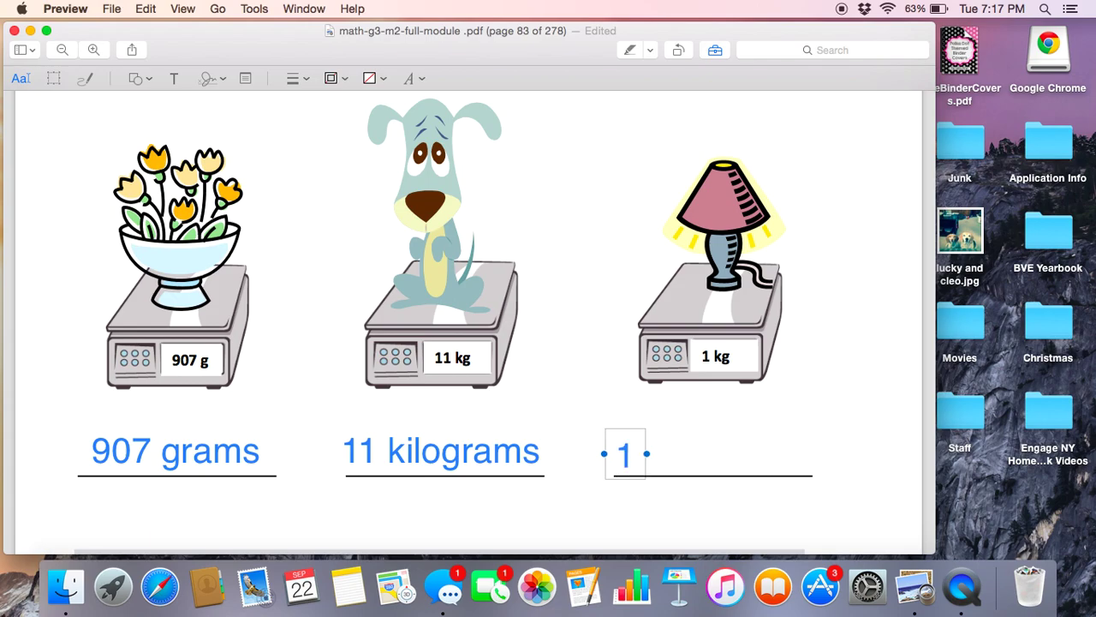
pyautogui.write(' kilog')
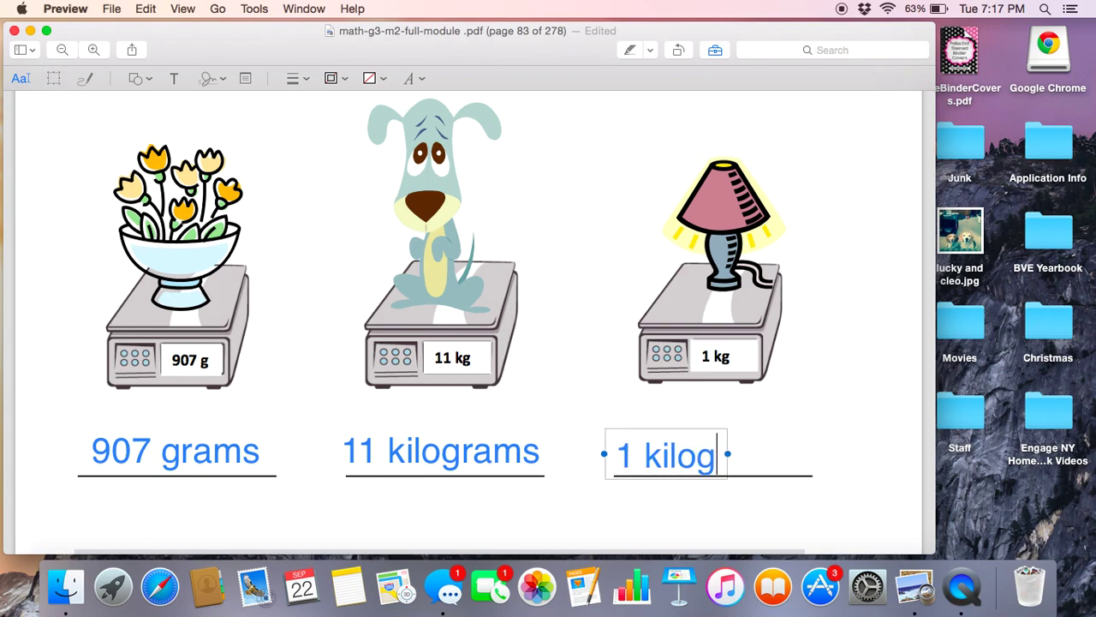
pyautogui.write('ram')
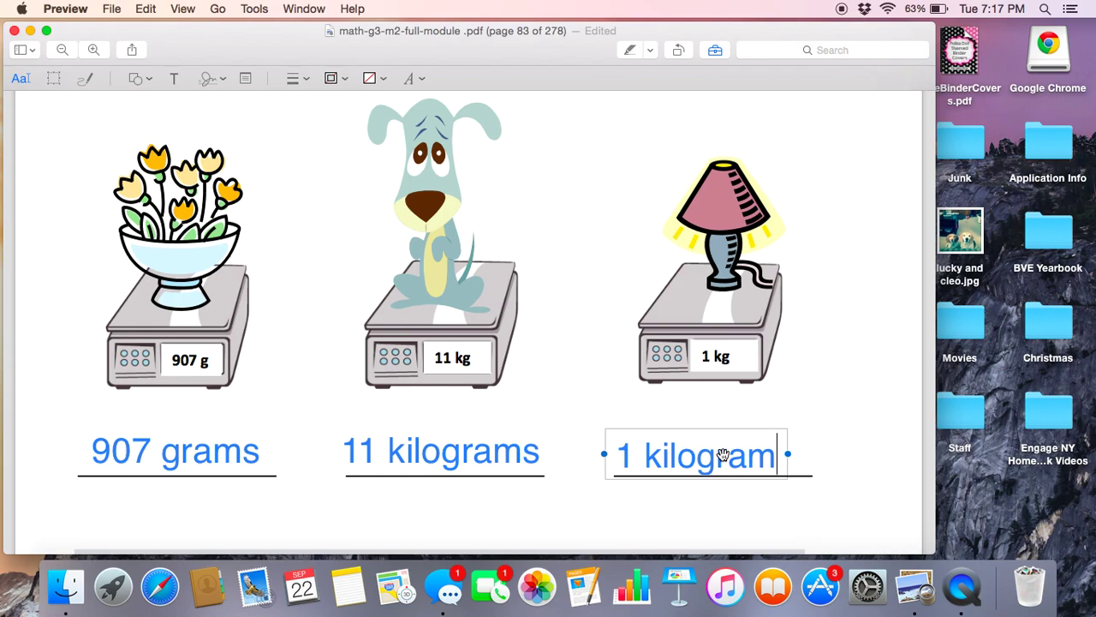
pyautogui.moveTo(723, 454); pyautogui.dragTo(739, 454)
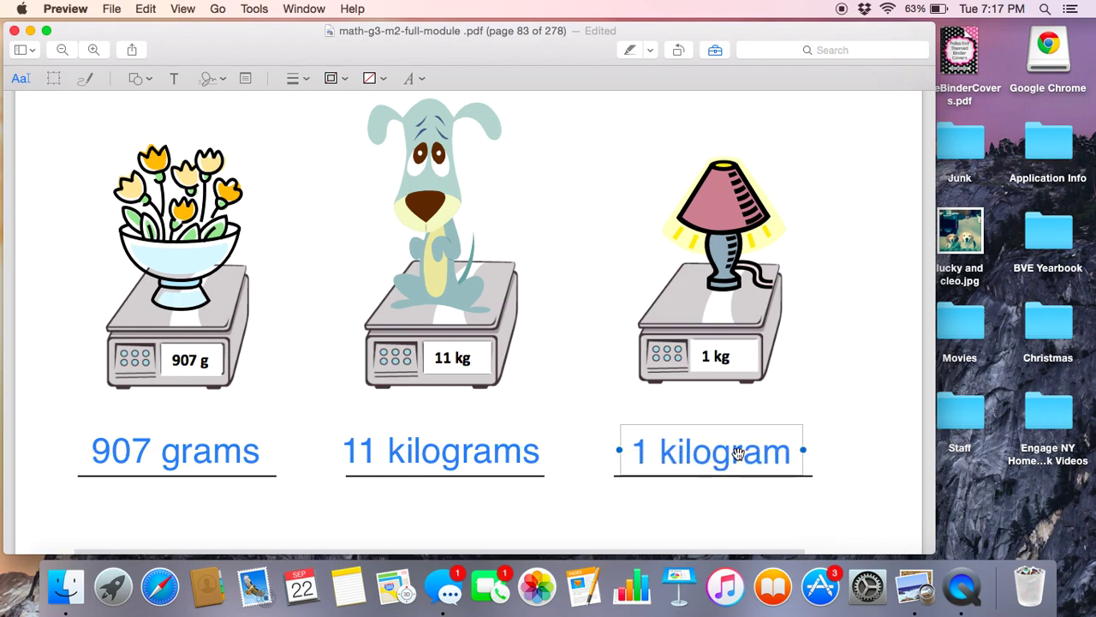
pyautogui.click(858, 507)
pyautogui.scroll(-2, 849, 462)
pyautogui.scroll(2, 850, 465)
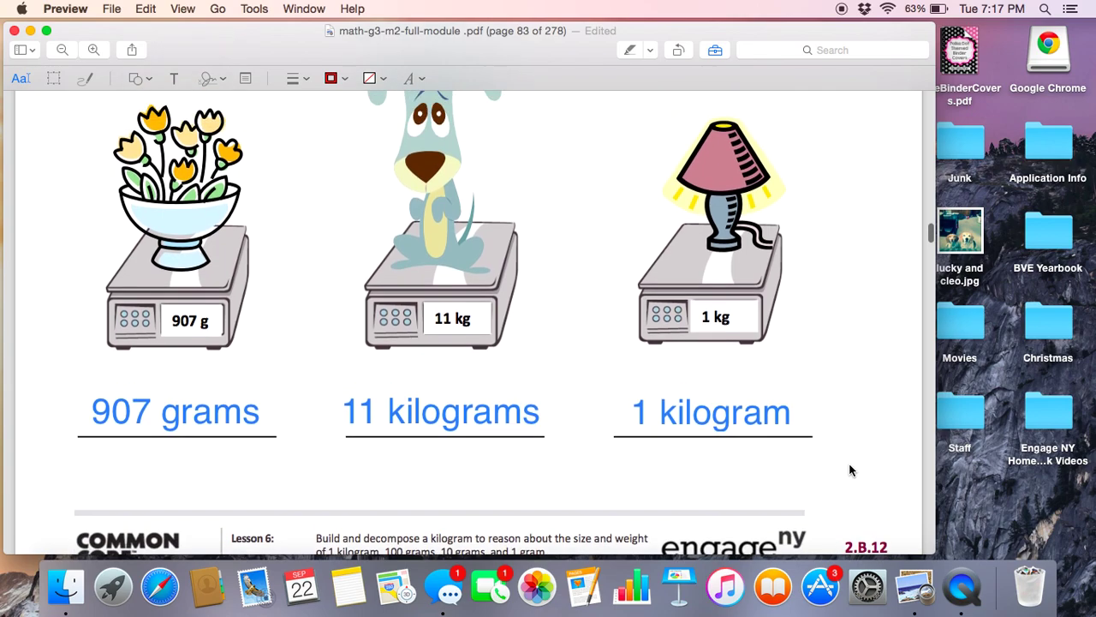